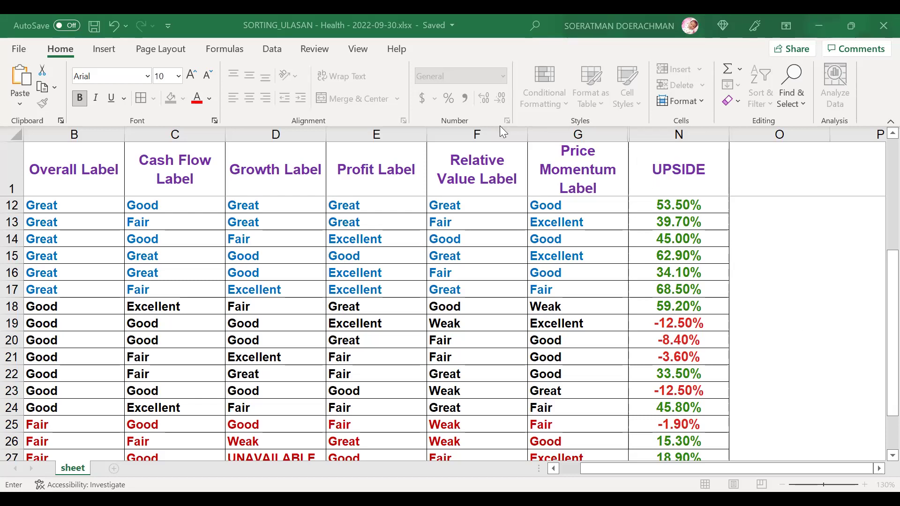
Step: Try hiding the Relative Value Label and Price Momentum Label columns, and undo the hiding
{"action": "key", "text": "Return"}
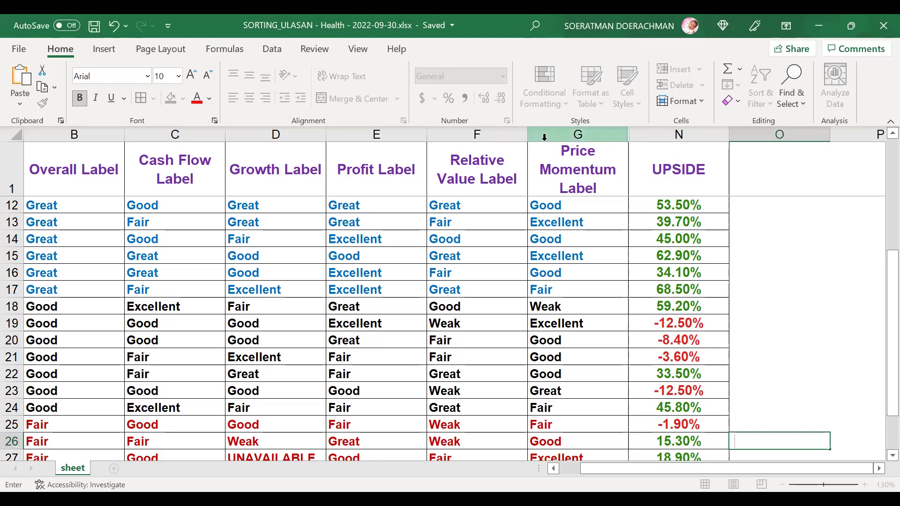
{"action": "left_click_drag", "start_coordinate": [506, 132], "coordinate": [539, 133]}
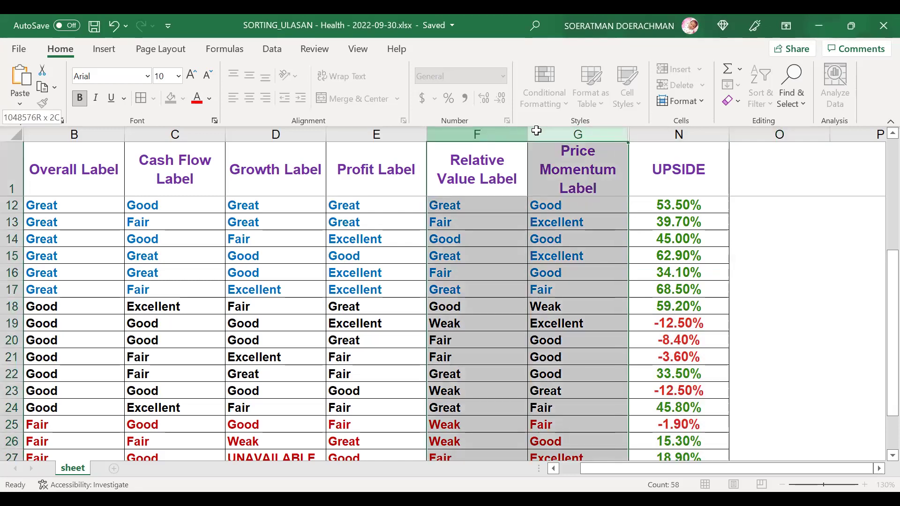
{"action": "right_click", "coordinate": [555, 168]}
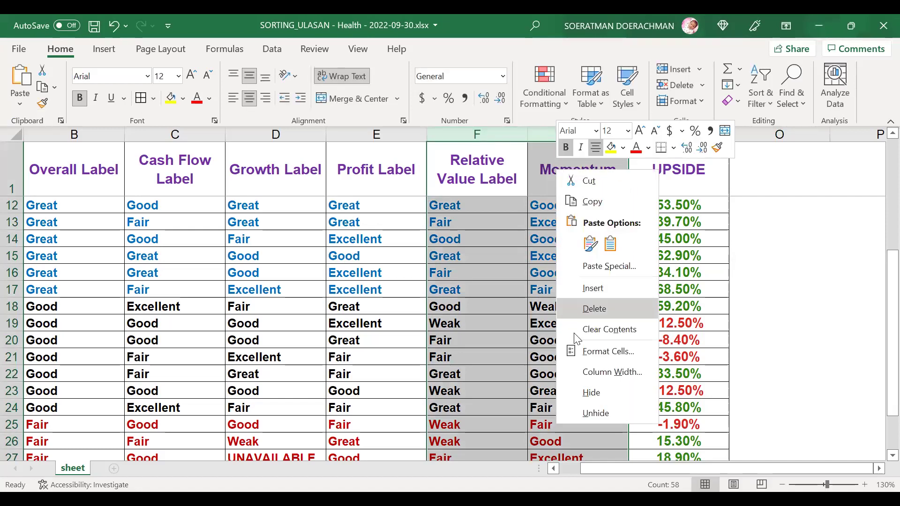
{"action": "left_click", "coordinate": [592, 393]}
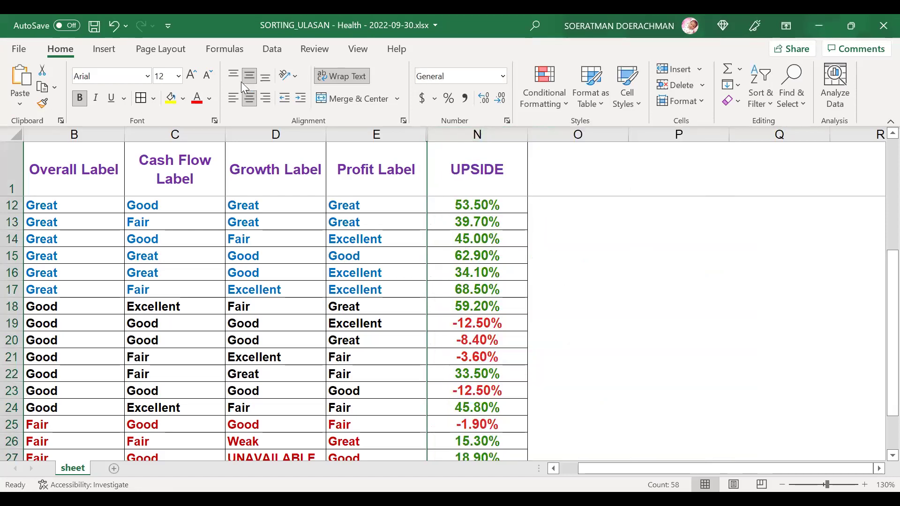
{"action": "left_click", "coordinate": [113, 26]}
{"action": "left_click", "coordinate": [462, 164]}
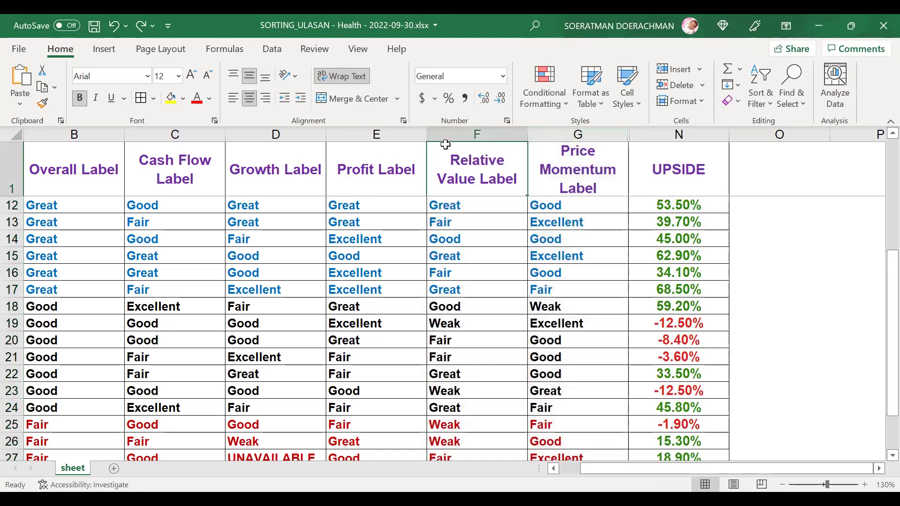
Step: Try to unhide columns within the selected range F to G and clear the selection
{"action": "left_click_drag", "start_coordinate": [445, 135], "coordinate": [549, 146]}
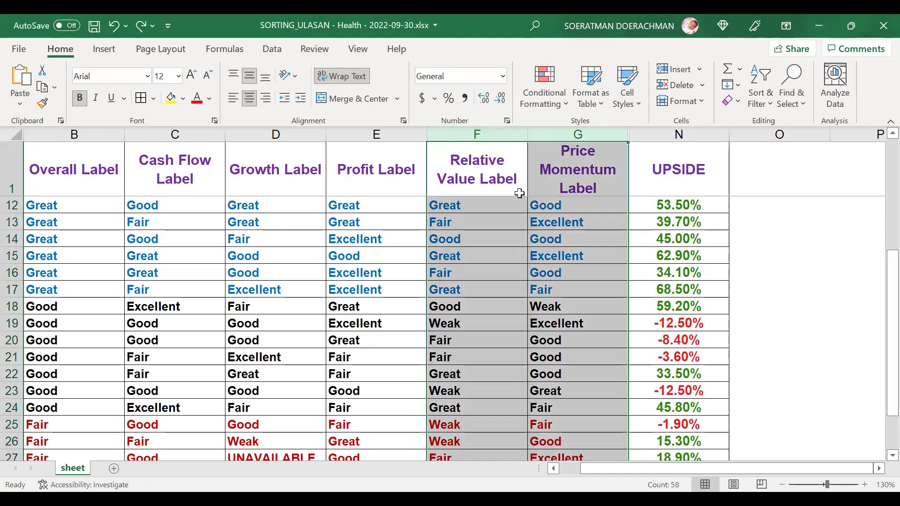
{"action": "right_click", "coordinate": [520, 193]}
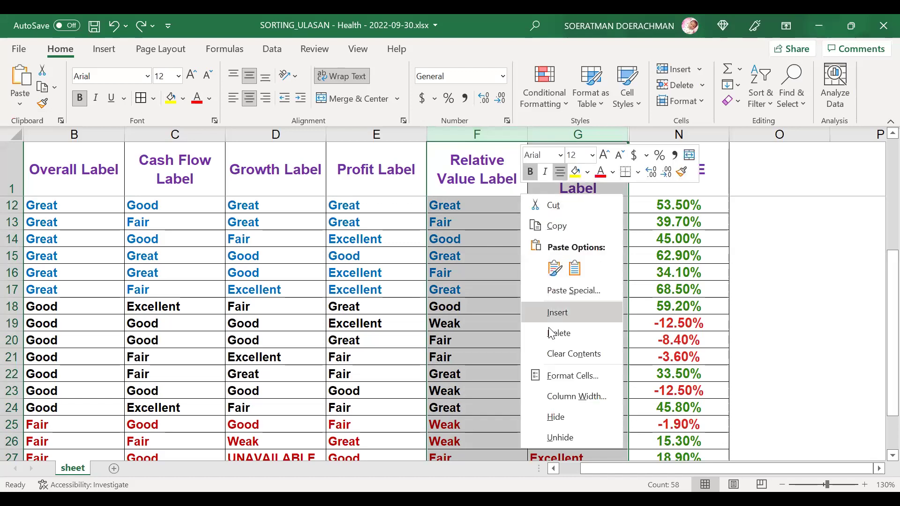
{"action": "left_click", "coordinate": [564, 437]}
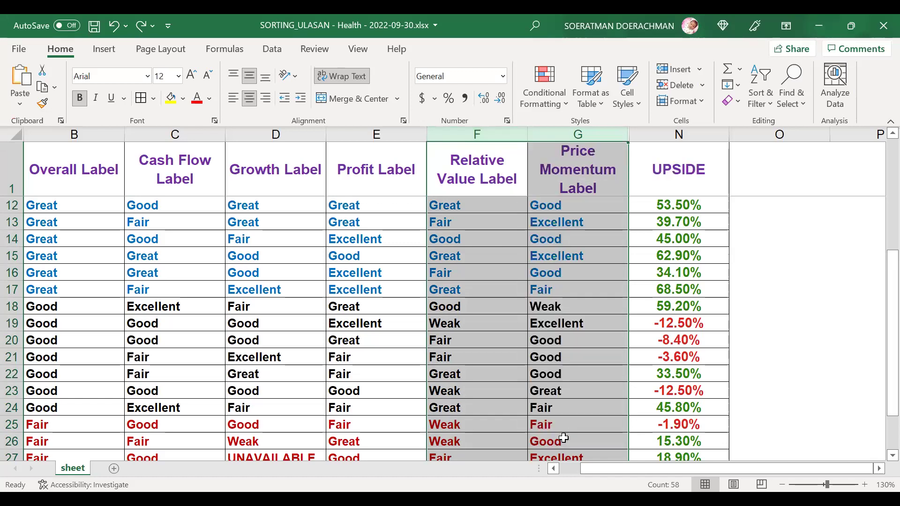
{"action": "right_click", "coordinate": [587, 292]}
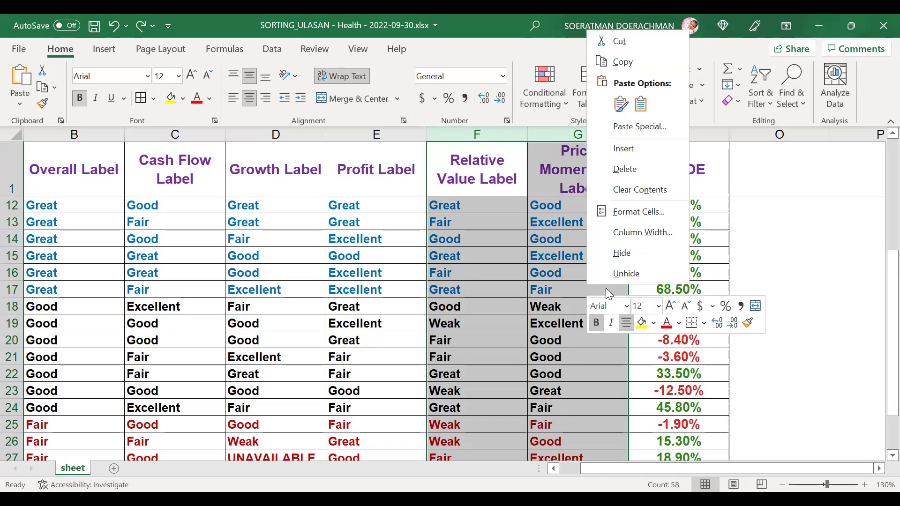
{"action": "left_click", "coordinate": [632, 278]}
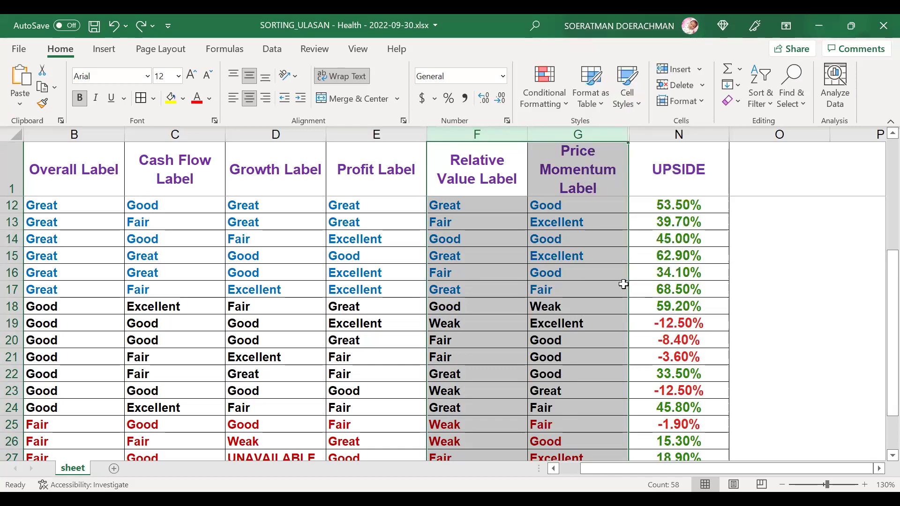
{"action": "left_click", "coordinate": [796, 227]}
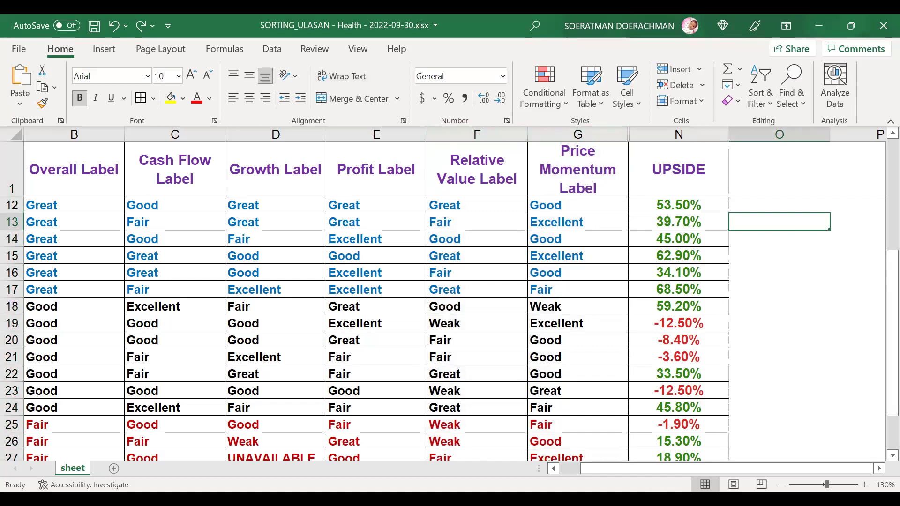
Step: Review the whole ticker table from the Full Ticker column through its last row, and highlight the Overall Label column
{"action": "left_click_drag", "start_coordinate": [641, 467], "coordinate": [615, 463]}
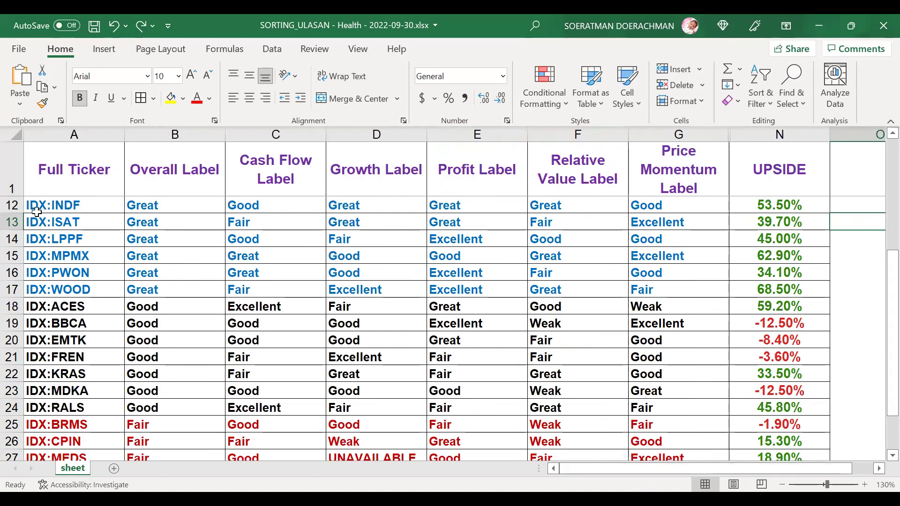
{"action": "scroll", "coordinate": [179, 311], "scroll_direction": "up", "scroll_amount": 4}
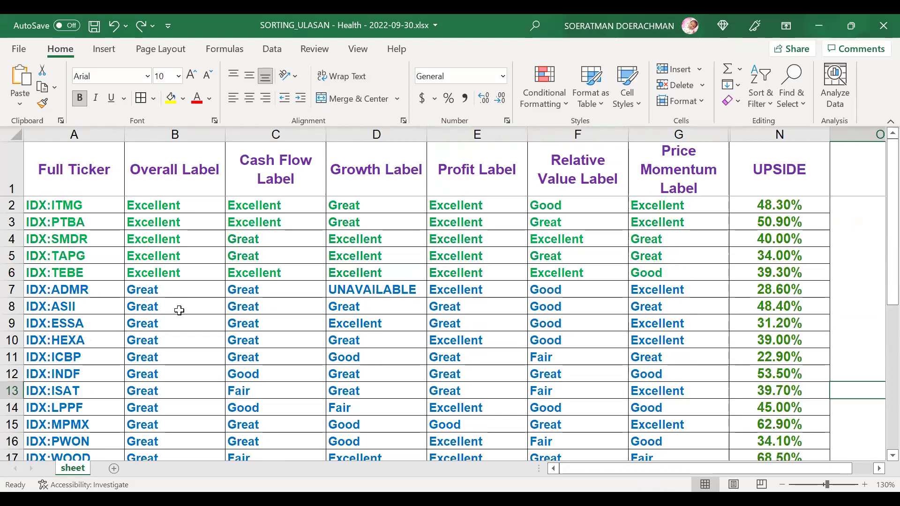
{"action": "scroll", "coordinate": [179, 310], "scroll_direction": "down", "scroll_amount": 3}
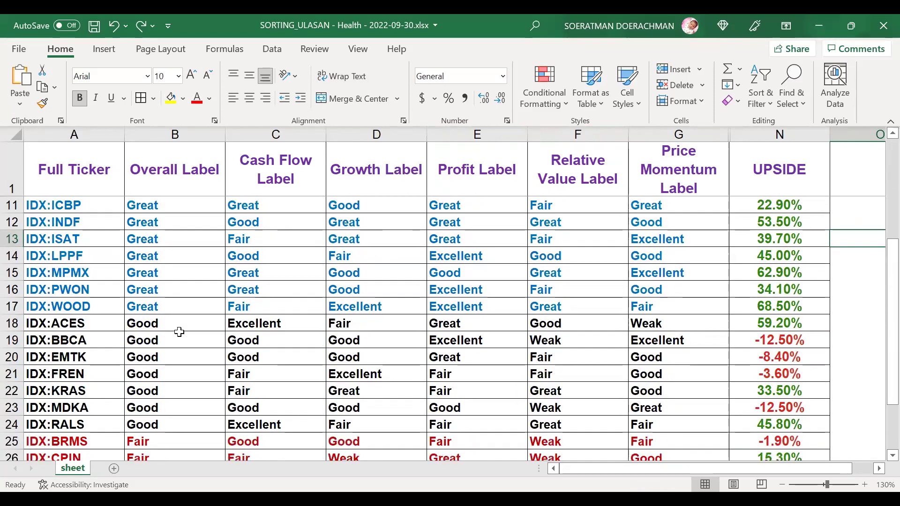
{"action": "scroll", "coordinate": [180, 332], "scroll_direction": "down", "scroll_amount": 1}
{"action": "scroll", "coordinate": [185, 337], "scroll_direction": "down", "scroll_amount": 1}
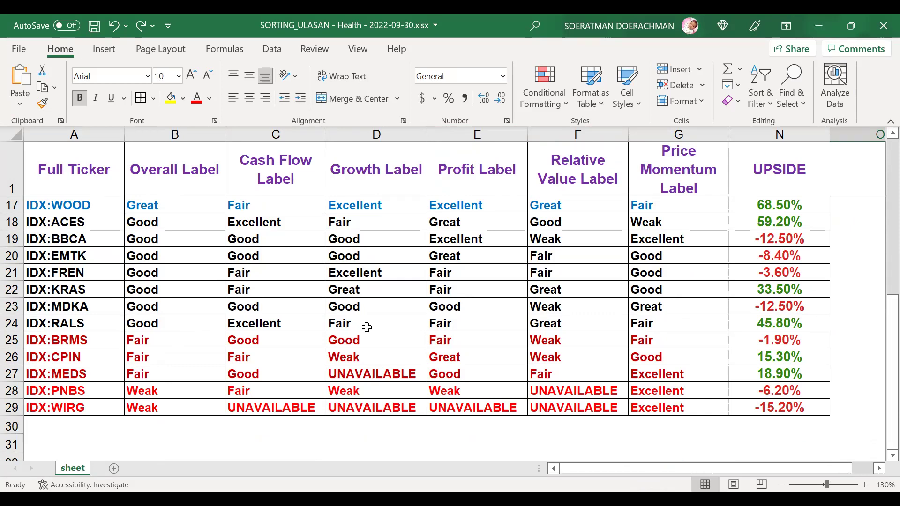
{"action": "scroll", "coordinate": [366, 328], "scroll_direction": "up", "scroll_amount": 3}
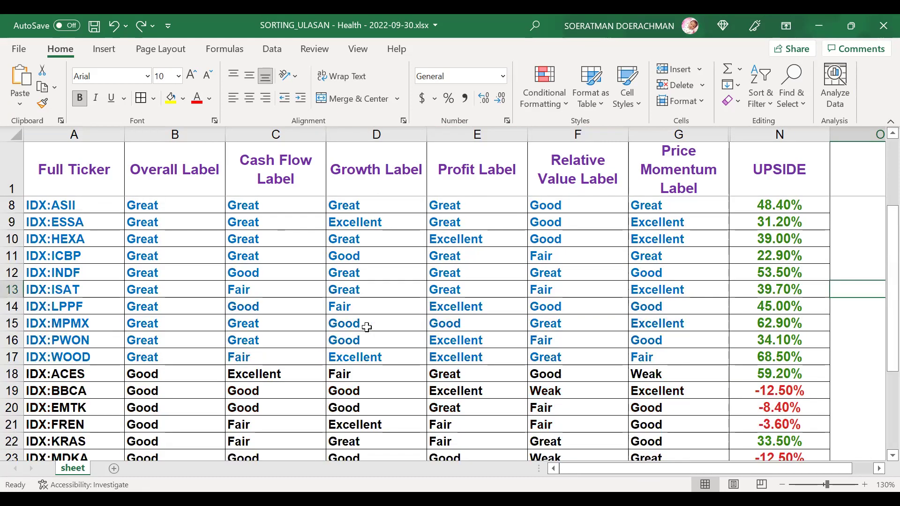
{"action": "scroll", "coordinate": [366, 327], "scroll_direction": "up", "scroll_amount": 2}
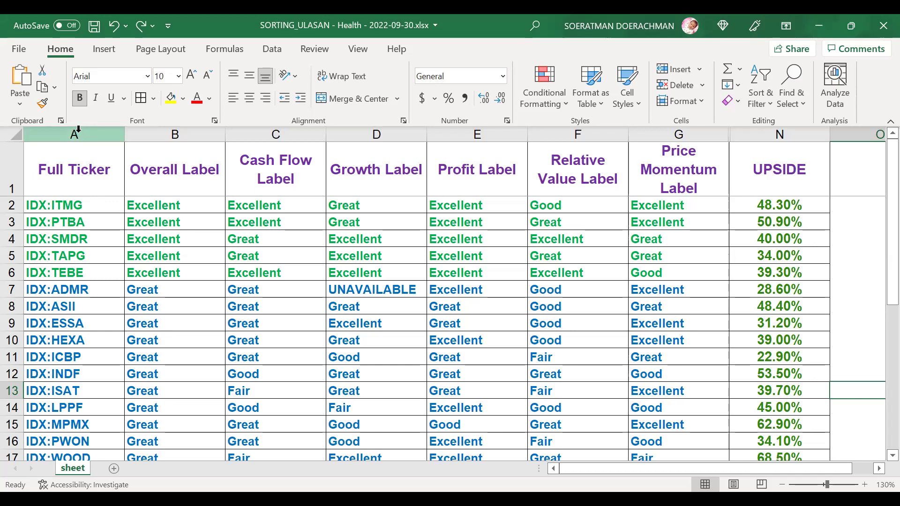
{"action": "left_click", "coordinate": [172, 134]}
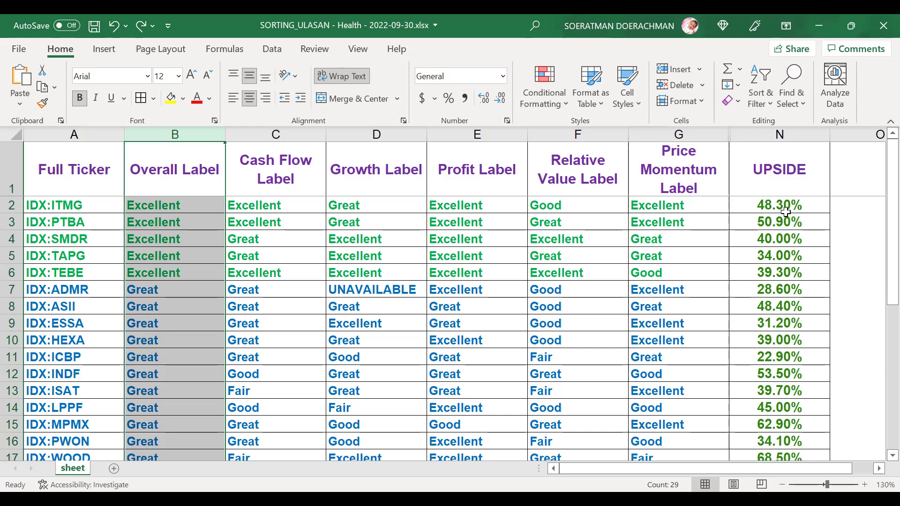
Step: Highlight the UPSIDE values in N2:N6 for the Excellent tickers and the Great ticker rows 7 to 17
{"action": "left_click_drag", "start_coordinate": [786, 212], "coordinate": [804, 266]}
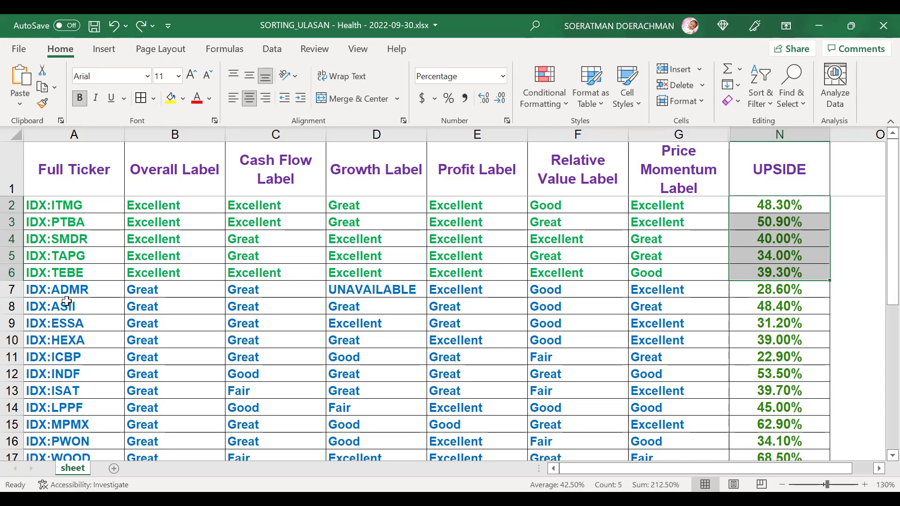
{"action": "left_click", "coordinate": [10, 292]}
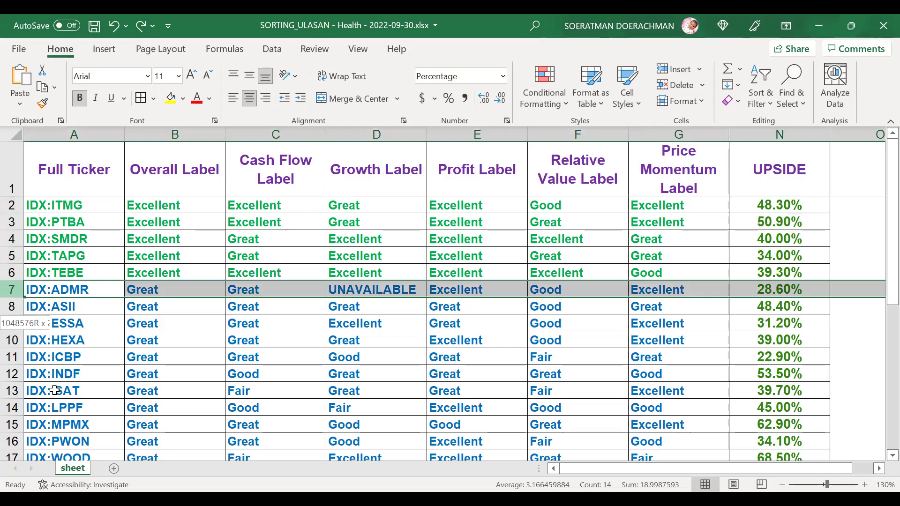
{"action": "scroll", "coordinate": [55, 391], "scroll_direction": "down", "scroll_amount": 1}
{"action": "left_click", "coordinate": [163, 389], "text": "shift"}
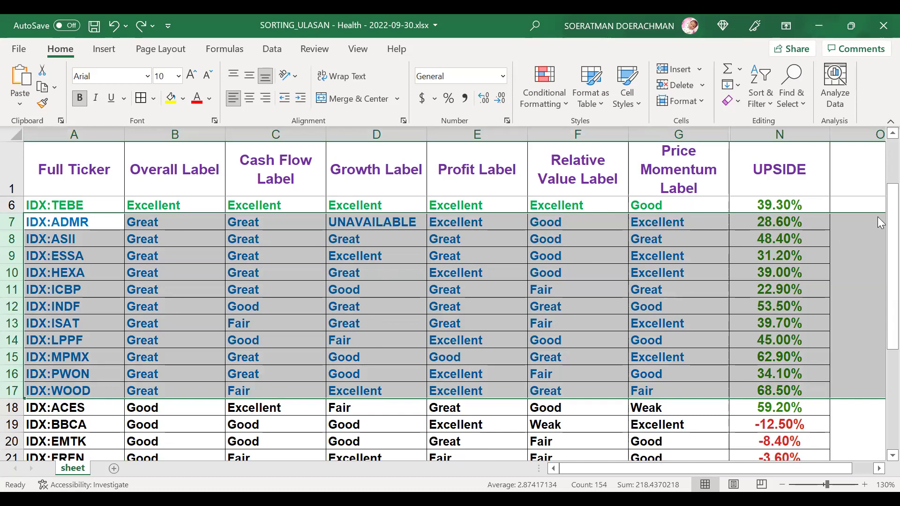
{"action": "left_click_drag", "start_coordinate": [880, 220], "coordinate": [880, 193]}
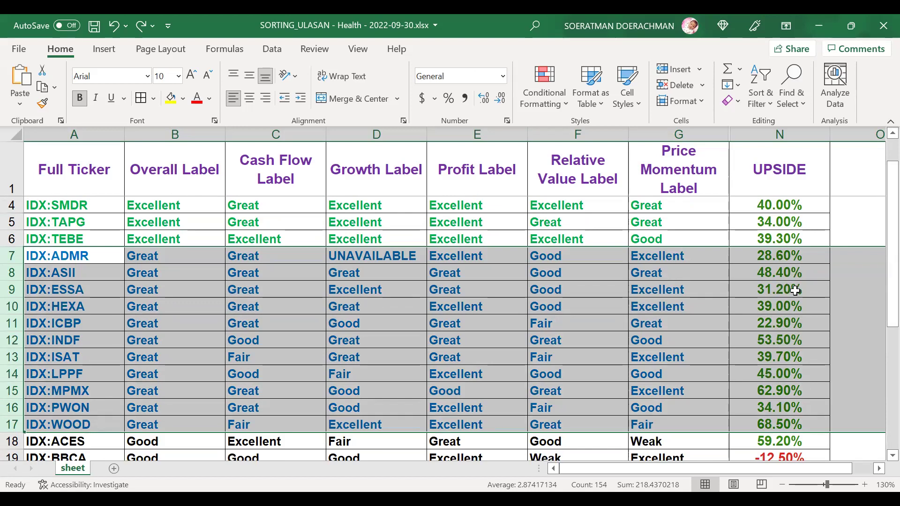
Step: Examine the UPSIDE values of the Great-rated tickers from IDX:INDF to IDX:WOOD cell by cell
{"action": "left_click", "coordinate": [774, 341]}
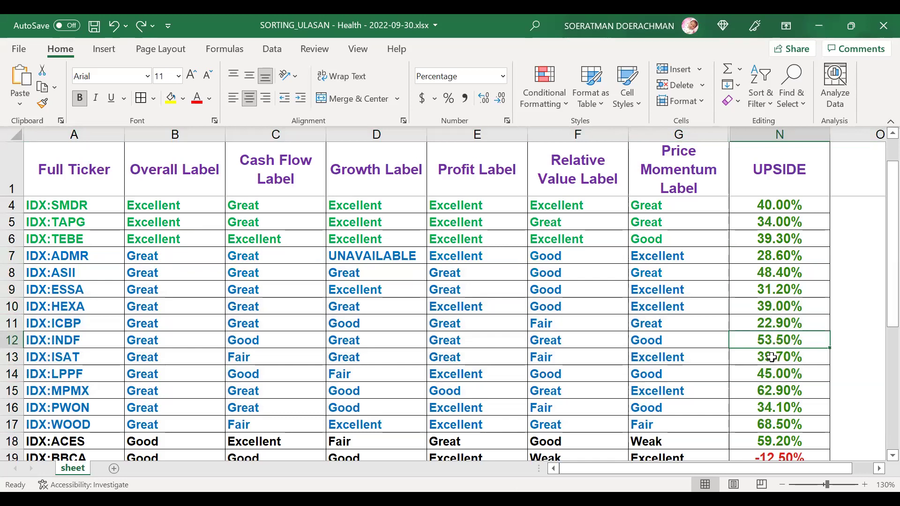
{"action": "left_click", "coordinate": [769, 359]}
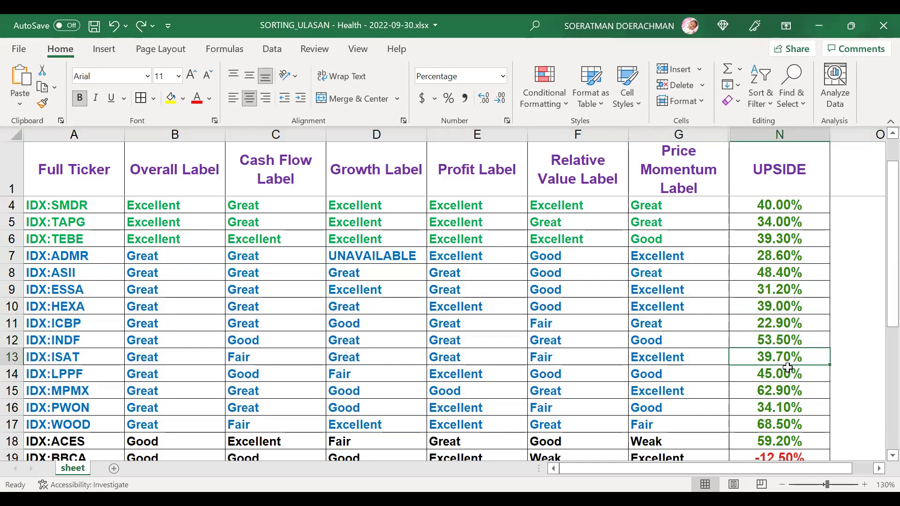
{"action": "left_click", "coordinate": [768, 370]}
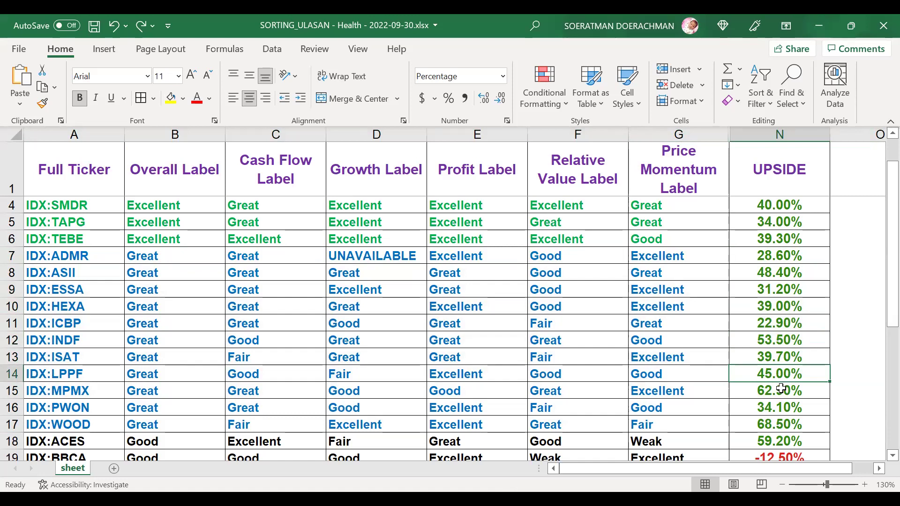
{"action": "left_click", "coordinate": [779, 389]}
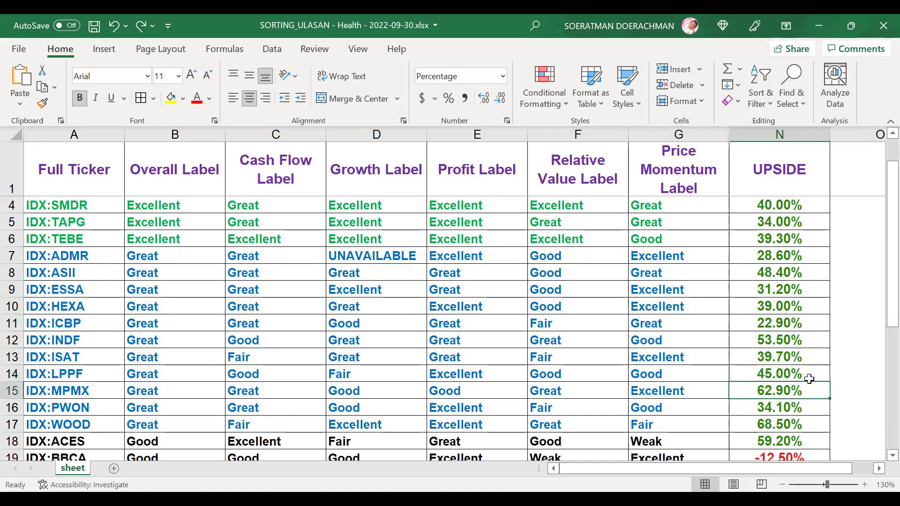
{"action": "scroll", "coordinate": [777, 312], "scroll_direction": "down", "scroll_amount": 1}
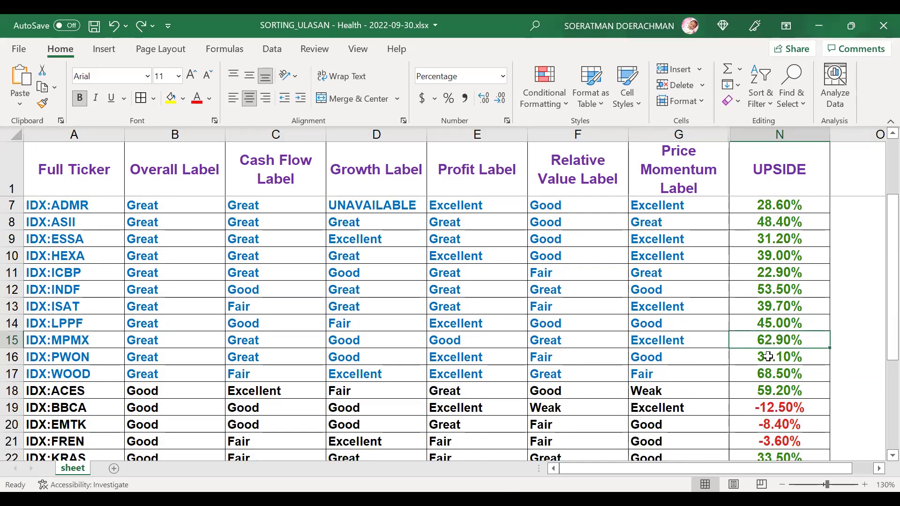
{"action": "left_click", "coordinate": [778, 373]}
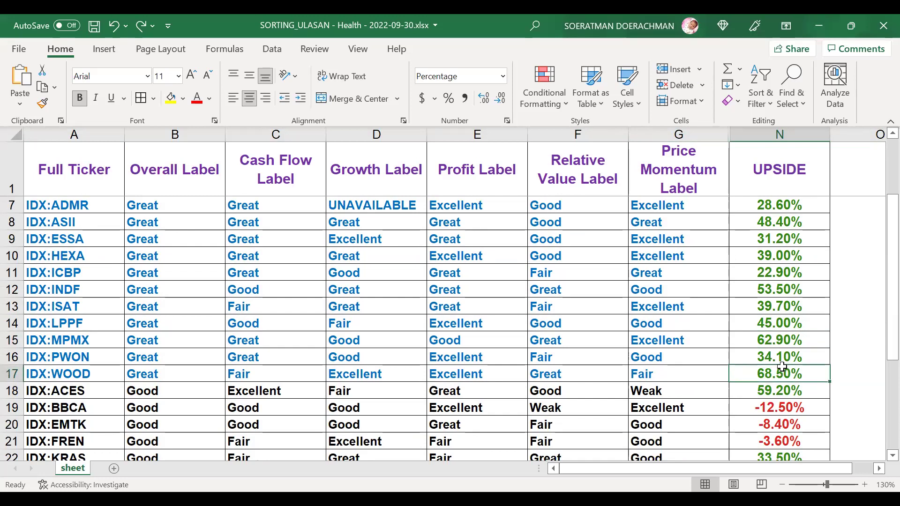
{"action": "left_click", "coordinate": [777, 360]}
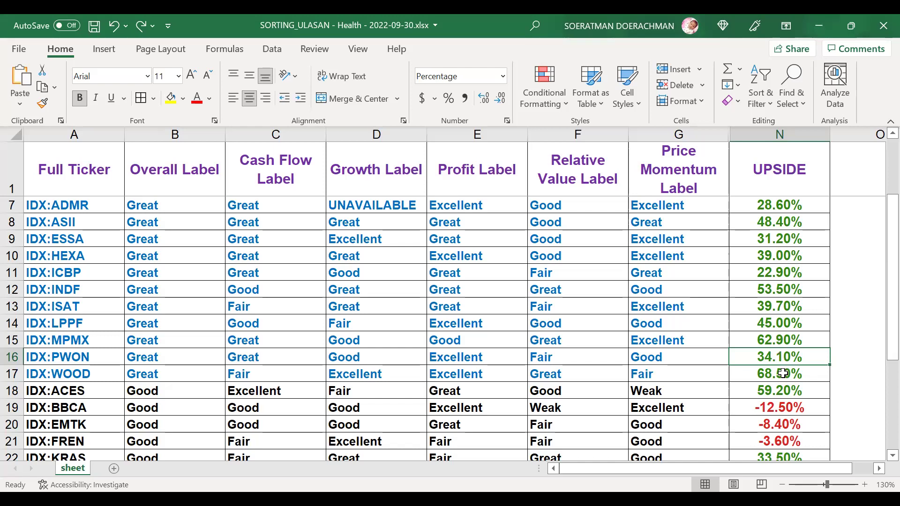
{"action": "left_click", "coordinate": [783, 374]}
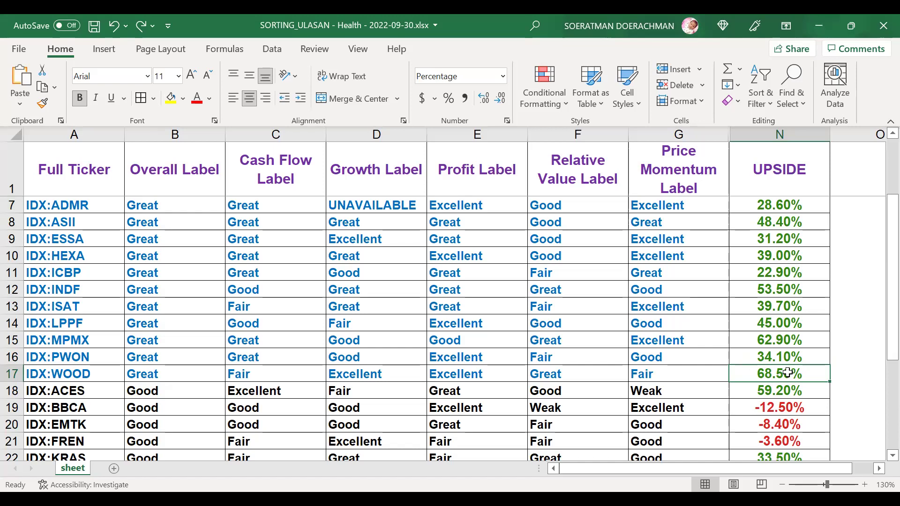
{"action": "scroll", "coordinate": [717, 262], "scroll_direction": "down", "scroll_amount": 1}
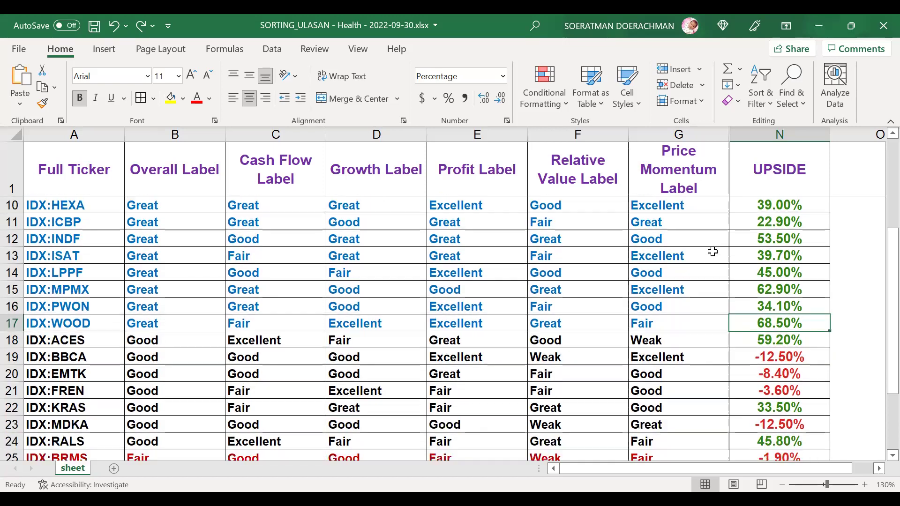
{"action": "scroll", "coordinate": [569, 322], "scroll_direction": "up", "scroll_amount": 1}
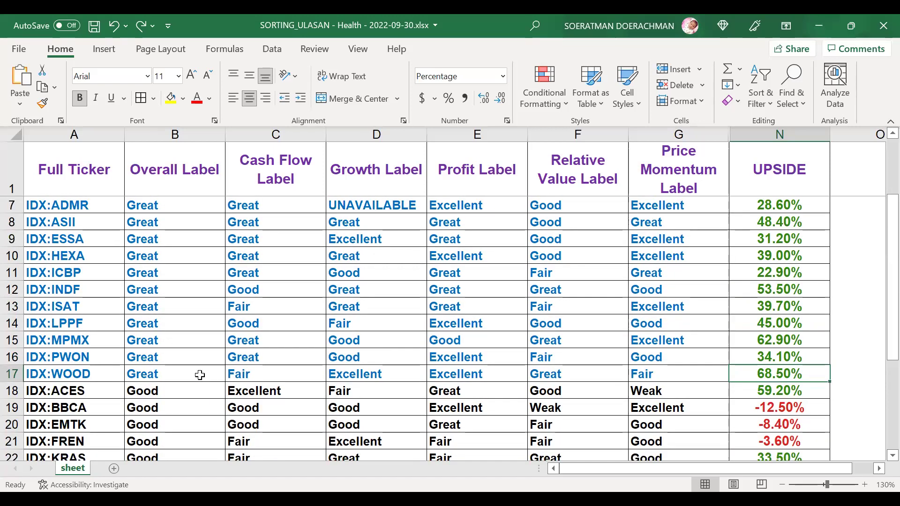
Step: Examine the Good-rated tickers, starting with the UPSIDE value of IDX:ACES
{"action": "scroll", "coordinate": [222, 337], "scroll_direction": "down", "scroll_amount": 1}
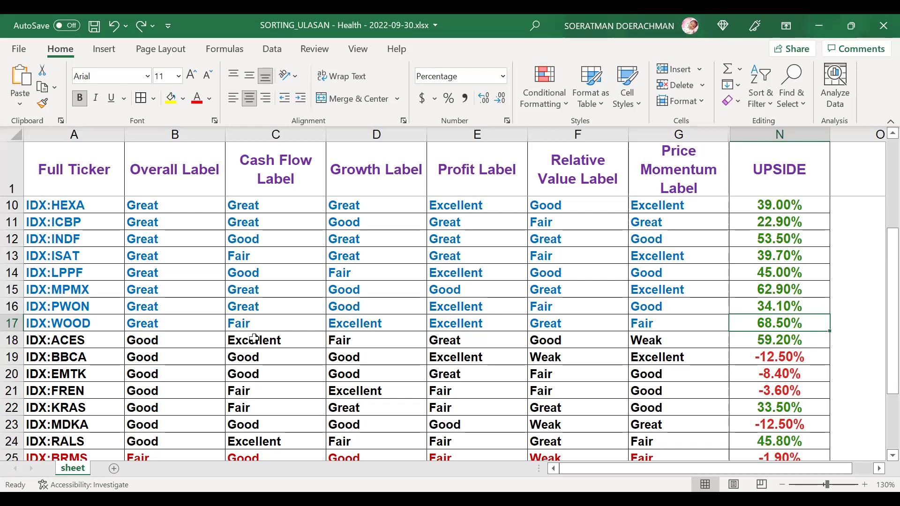
{"action": "left_click", "coordinate": [791, 339]}
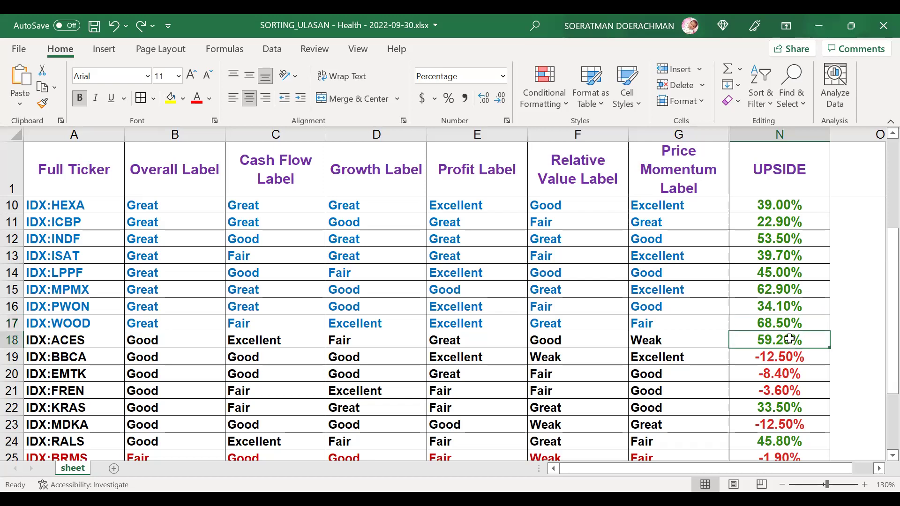
{"action": "scroll", "coordinate": [711, 236], "scroll_direction": "down", "scroll_amount": 1}
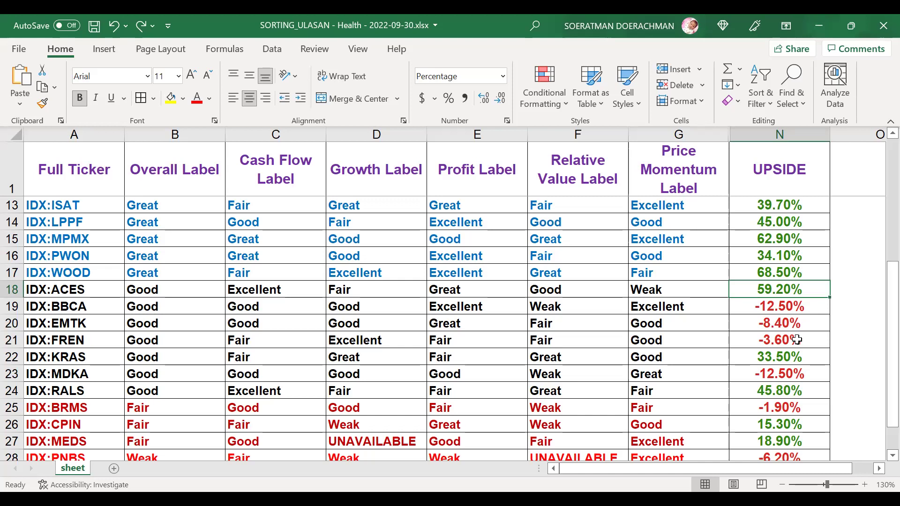
Step: Examine the UPSIDE values of the Good-rated tickers IDX:KRAS, IDX:MDKA and IDX:RALS
{"action": "left_click", "coordinate": [781, 359]}
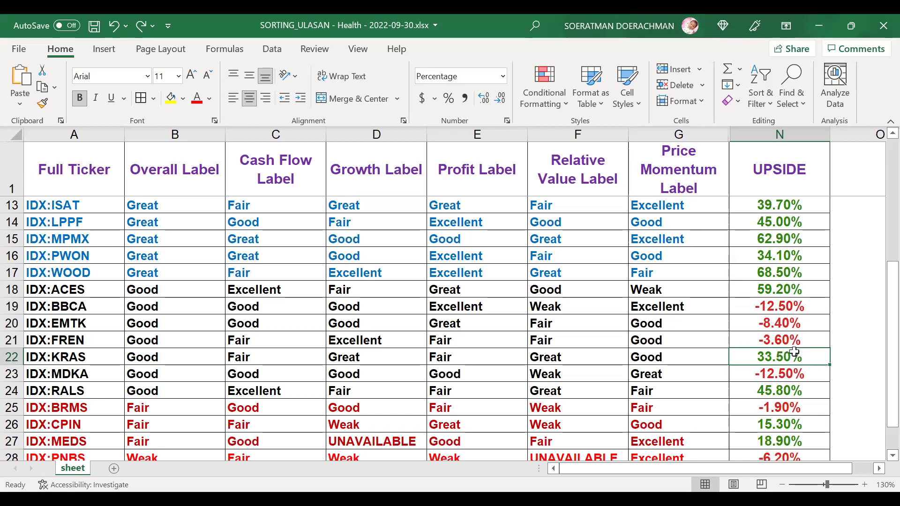
{"action": "left_click", "coordinate": [778, 373]}
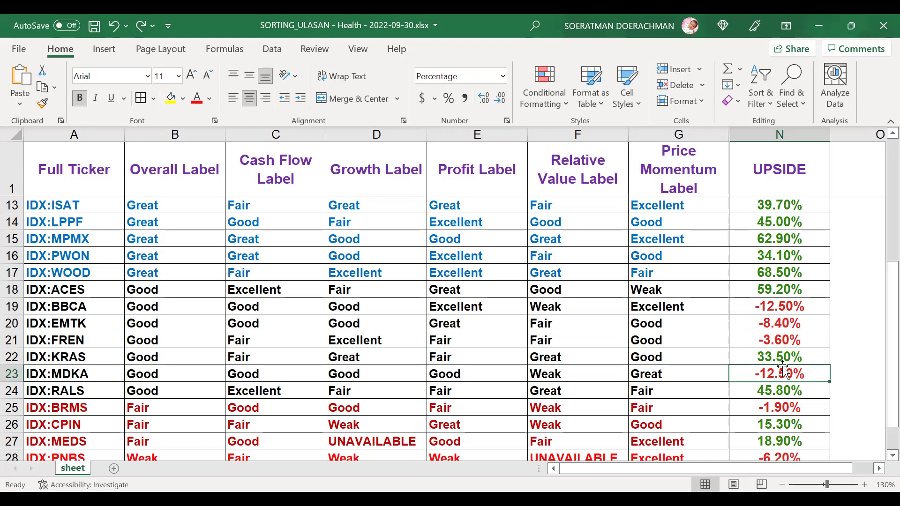
{"action": "left_click", "coordinate": [791, 395]}
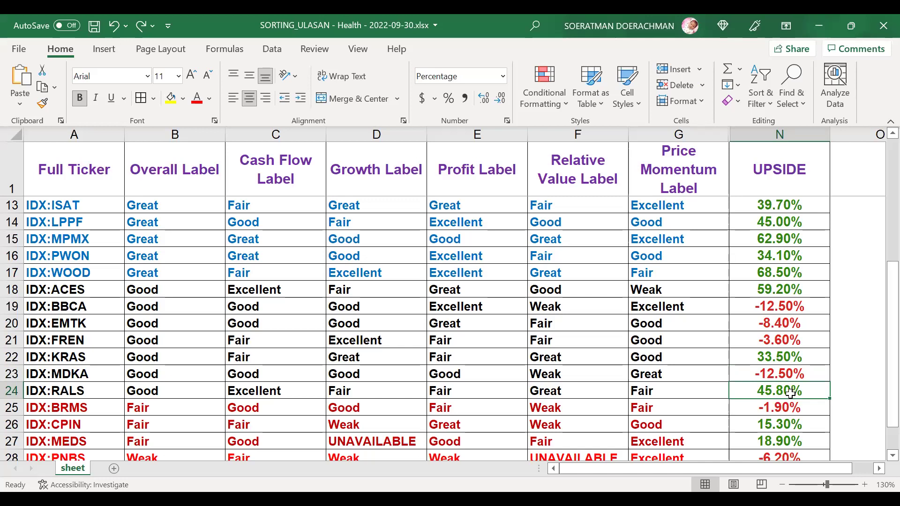
Step: Examine the UPSIDE values of the Fair-rated tickers IDX:BRMS and IDX:CPIN
{"action": "scroll", "coordinate": [814, 350], "scroll_direction": "down", "scroll_amount": 1}
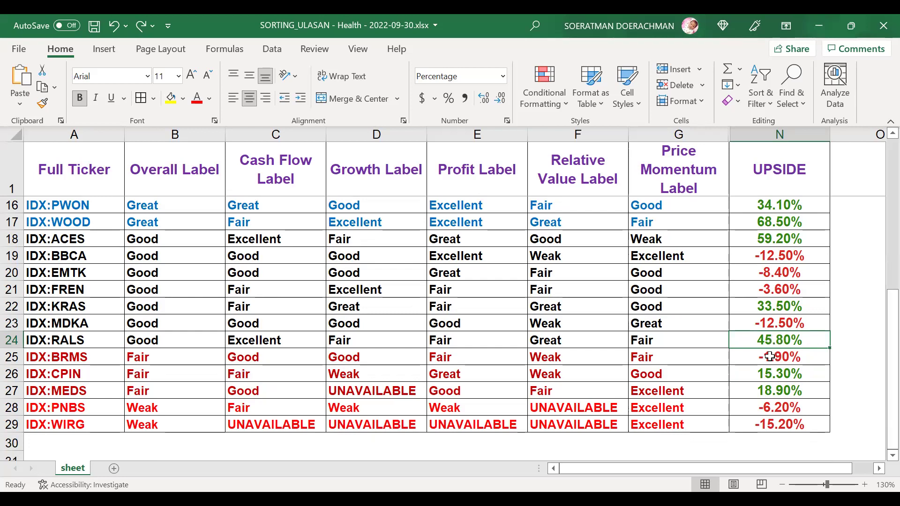
{"action": "left_click", "coordinate": [770, 357]}
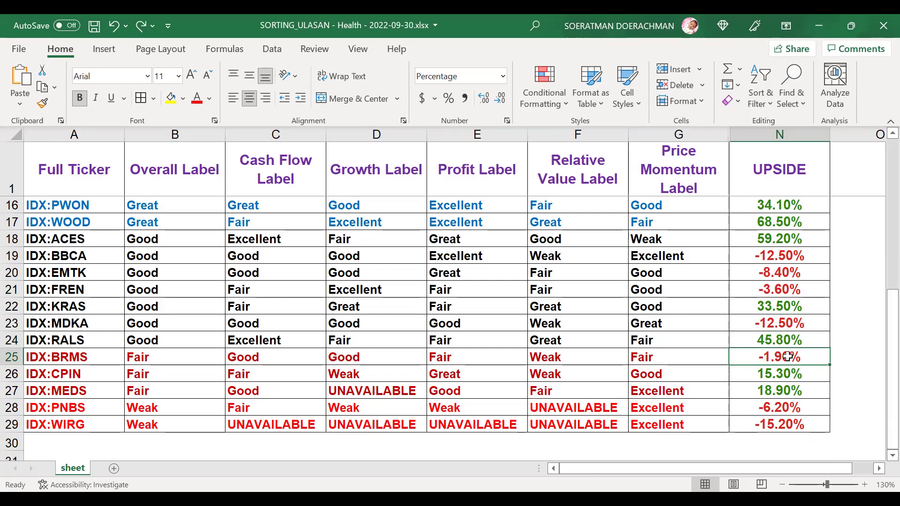
{"action": "scroll", "coordinate": [786, 331], "scroll_direction": "down", "scroll_amount": 1}
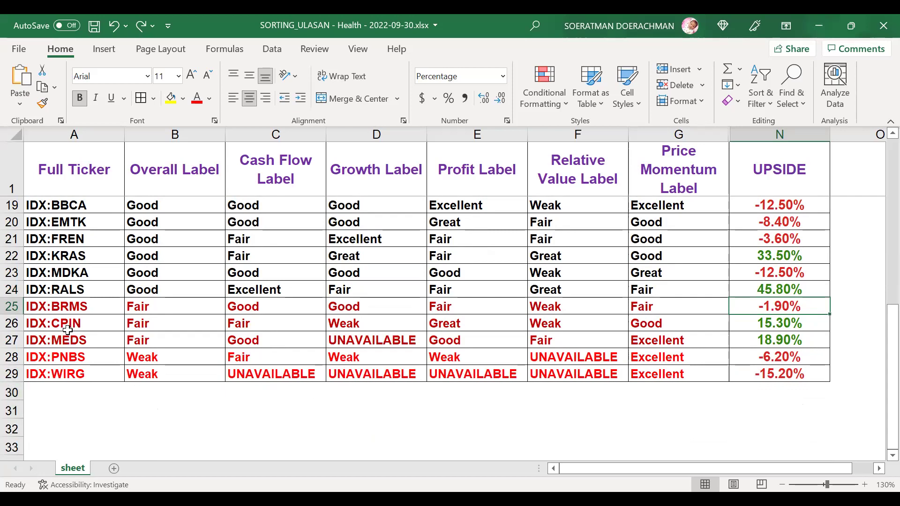
{"action": "left_click", "coordinate": [787, 324]}
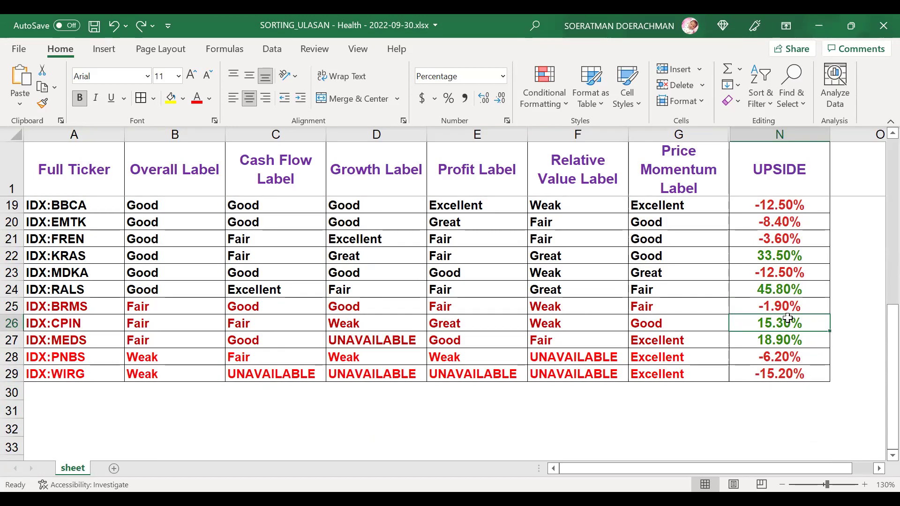
Step: Go back to the Excellent-rated tickers and highlight their UPSIDE values in N2:N6
{"action": "left_click_drag", "start_coordinate": [881, 323], "coordinate": [851, 127]}
{"action": "left_click_drag", "start_coordinate": [772, 205], "coordinate": [780, 272]}
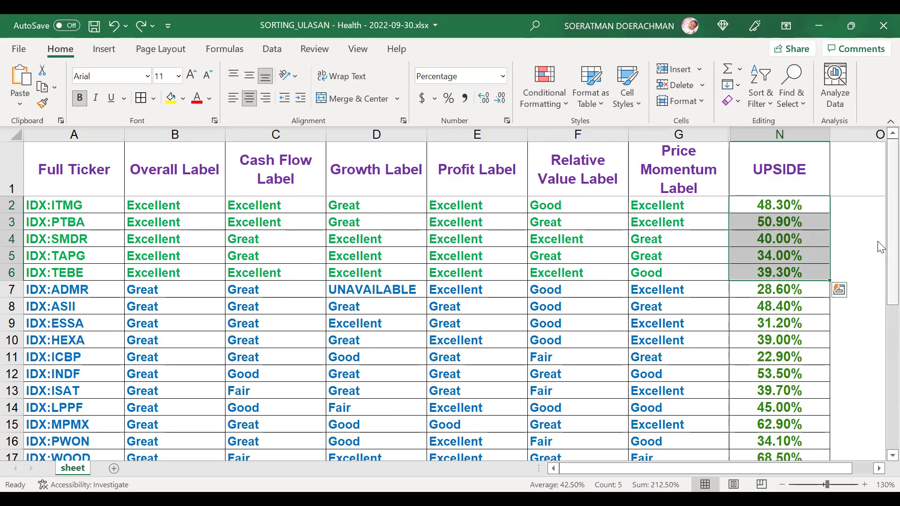
Step: Compare the Overall Label cells B28:B29 and the Price Momentum Label cells of the Weak-rated tickers IDX:PNBS and IDX:WIRG
{"action": "left_click_drag", "start_coordinate": [891, 257], "coordinate": [880, 402]}
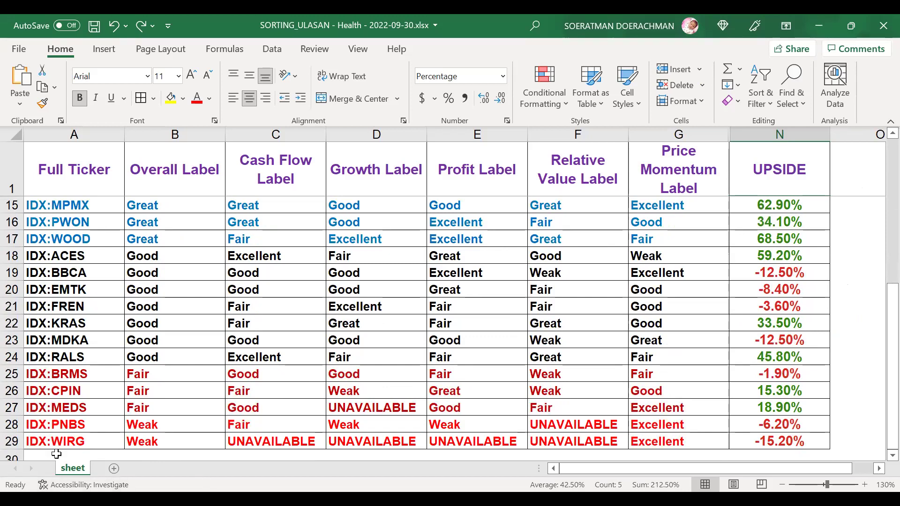
{"action": "left_click", "coordinate": [66, 425]}
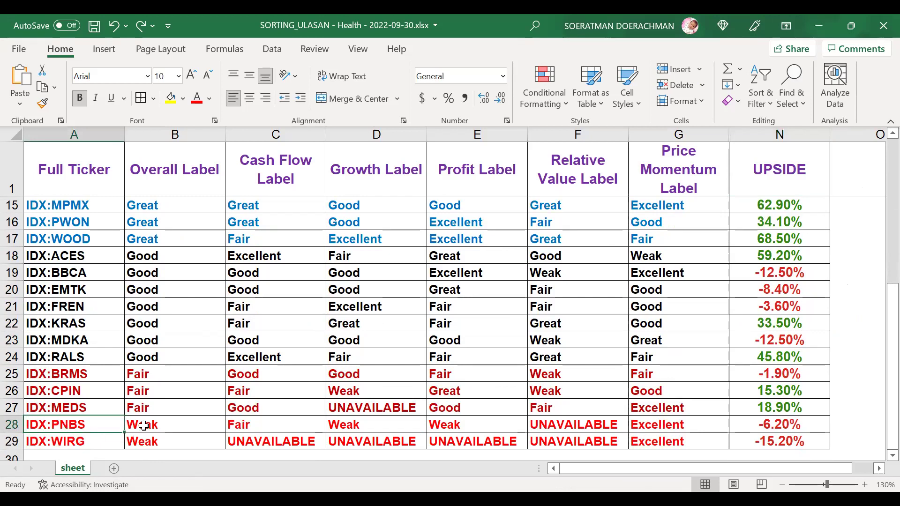
{"action": "left_click_drag", "start_coordinate": [135, 424], "coordinate": [149, 441]}
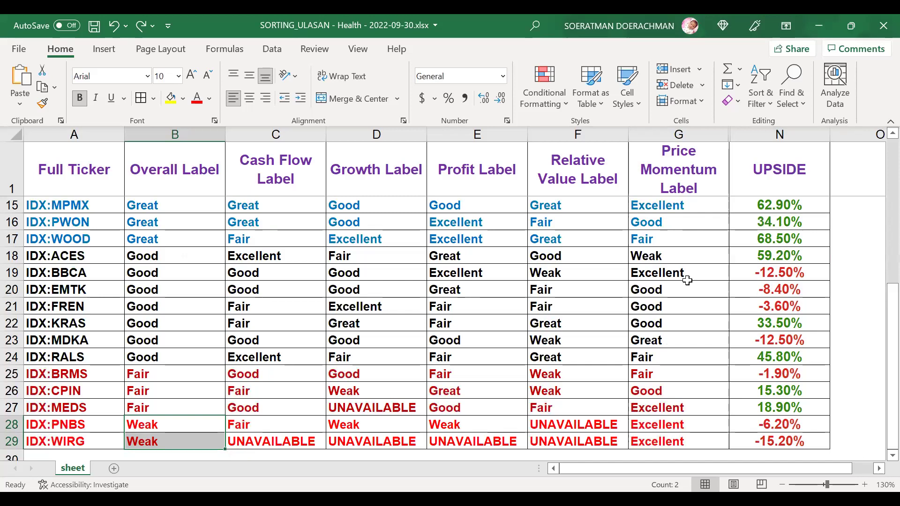
{"action": "left_click", "coordinate": [663, 425]}
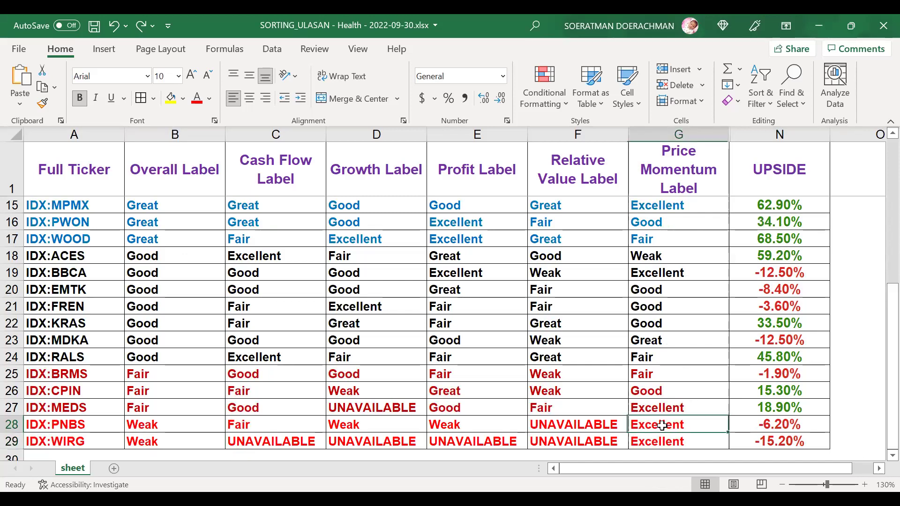
{"action": "left_click", "coordinate": [668, 442]}
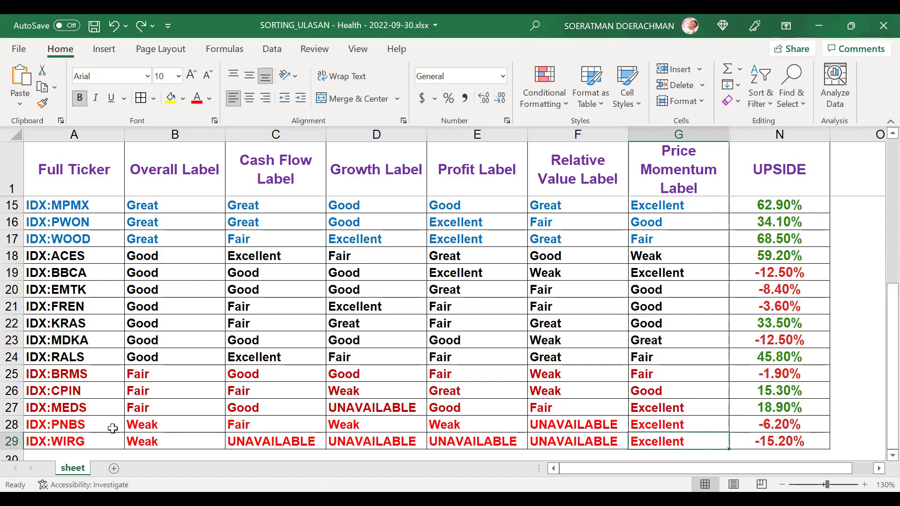
Step: Examine the IDX:PNBS row cell by cell, covering its UPSIDE, Price Momentum, Cash Flow, Growth and Profit labels
{"action": "left_click", "coordinate": [86, 428]}
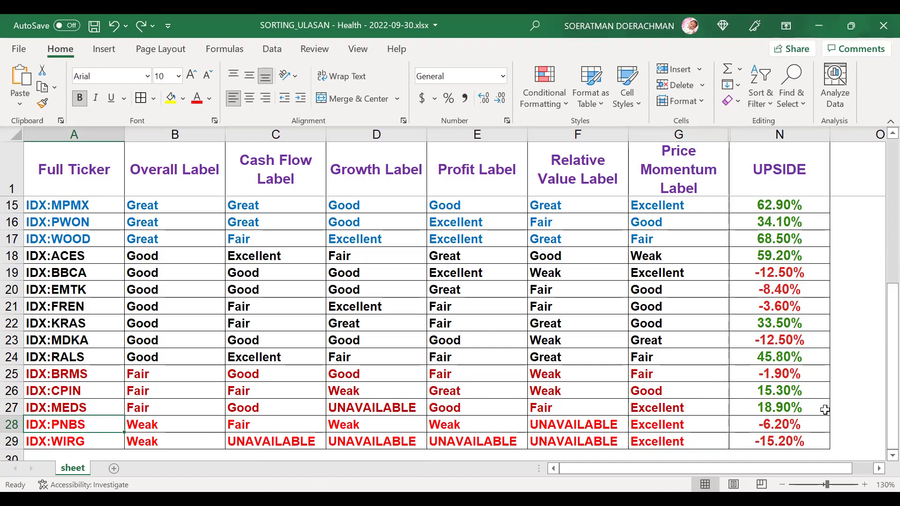
{"action": "left_click", "coordinate": [778, 427]}
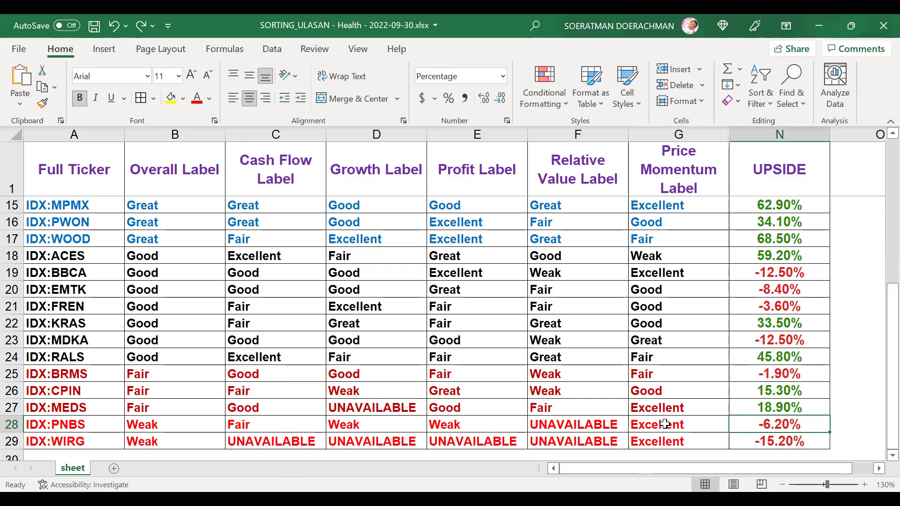
{"action": "left_click", "coordinate": [693, 428]}
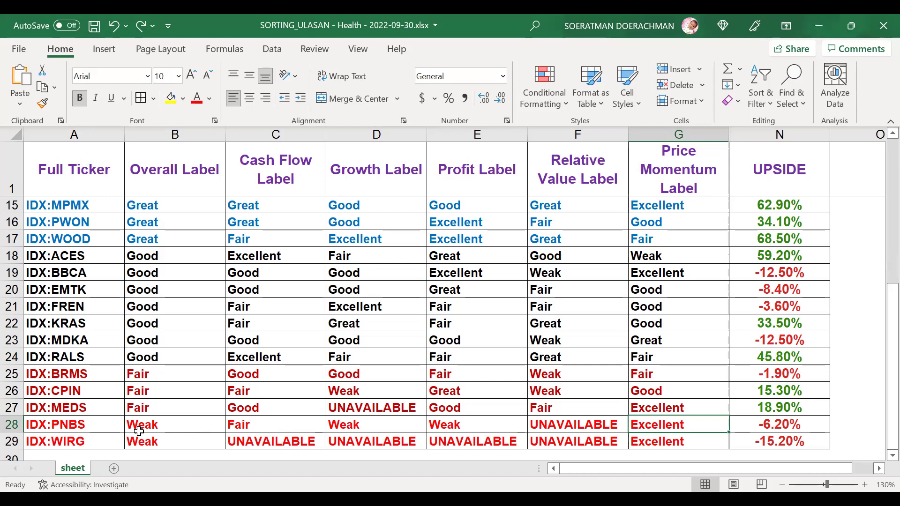
{"action": "left_click", "coordinate": [95, 425]}
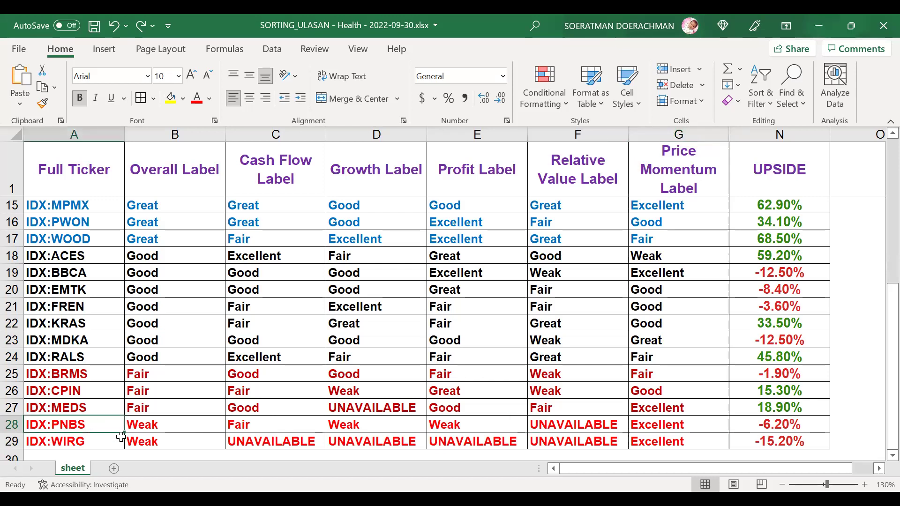
{"action": "left_click", "coordinate": [248, 426]}
{"action": "left_click", "coordinate": [351, 422]}
{"action": "left_click", "coordinate": [280, 426]}
{"action": "left_click", "coordinate": [350, 425]}
{"action": "left_click", "coordinate": [444, 427]}
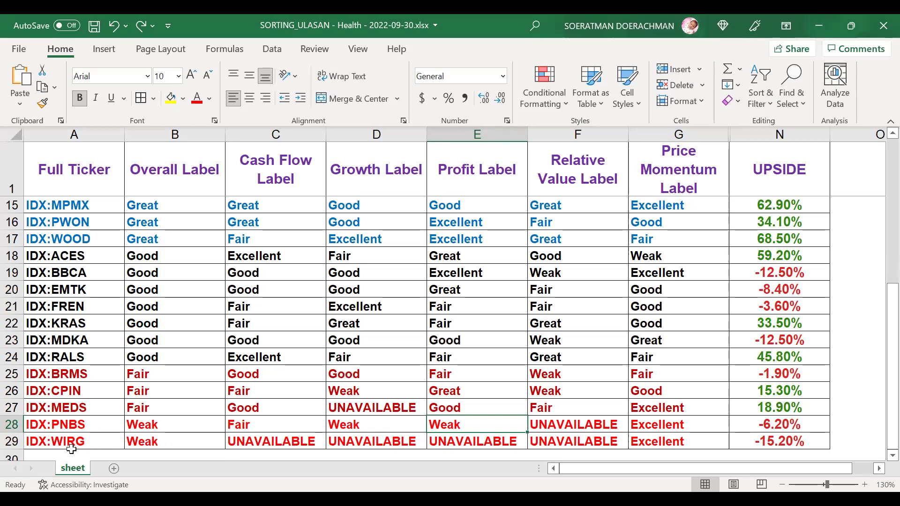
Step: Examine the IDX:WIRG row, covering its Overall Label, the labels in C29:F29, the Price Momentum Label and UPSIDE
{"action": "left_click", "coordinate": [152, 449]}
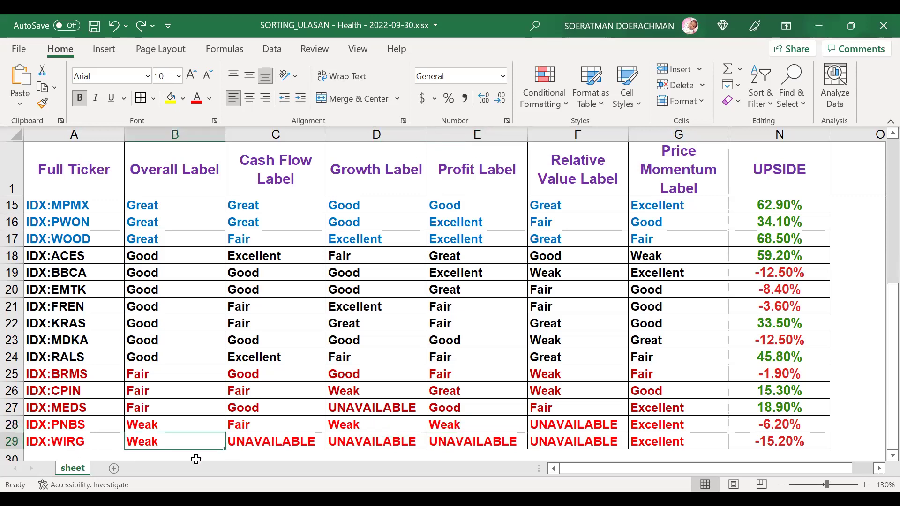
{"action": "left_click", "coordinate": [267, 448]}
{"action": "left_click_drag", "start_coordinate": [267, 448], "coordinate": [558, 438]}
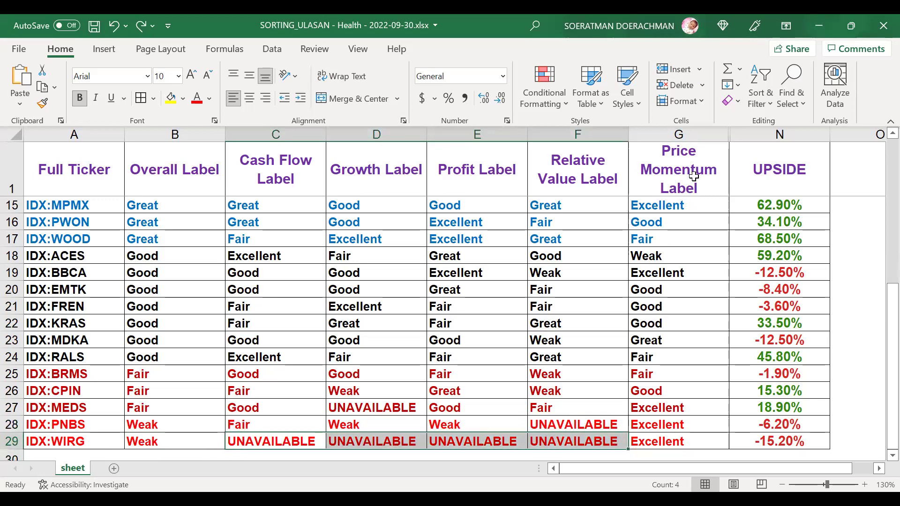
{"action": "left_click", "coordinate": [693, 443]}
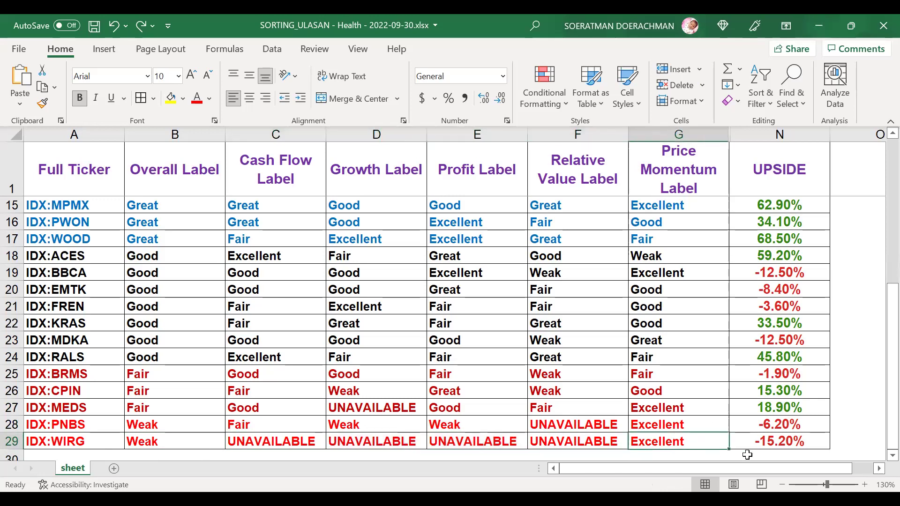
{"action": "left_click", "coordinate": [806, 444]}
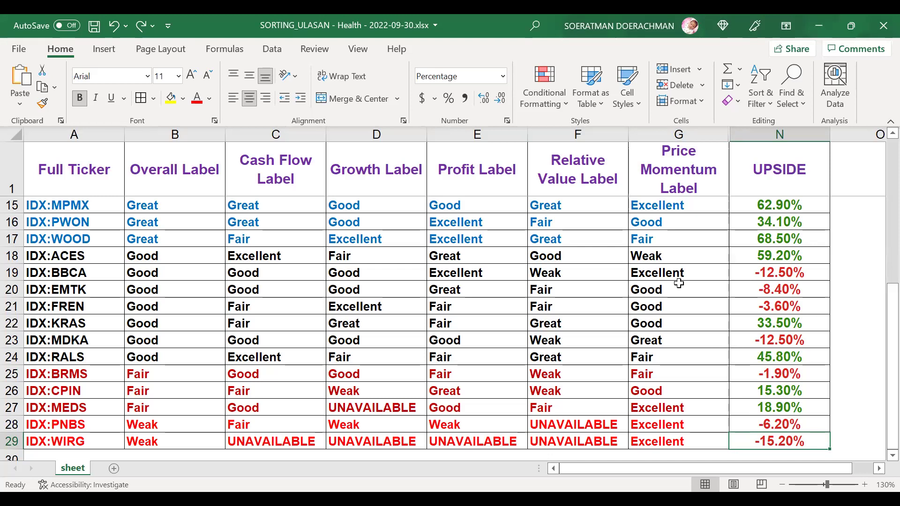
Step: Return to the Excellent and Great ticker rows near the start of the table
{"action": "left_click_drag", "start_coordinate": [881, 323], "coordinate": [851, 197]}
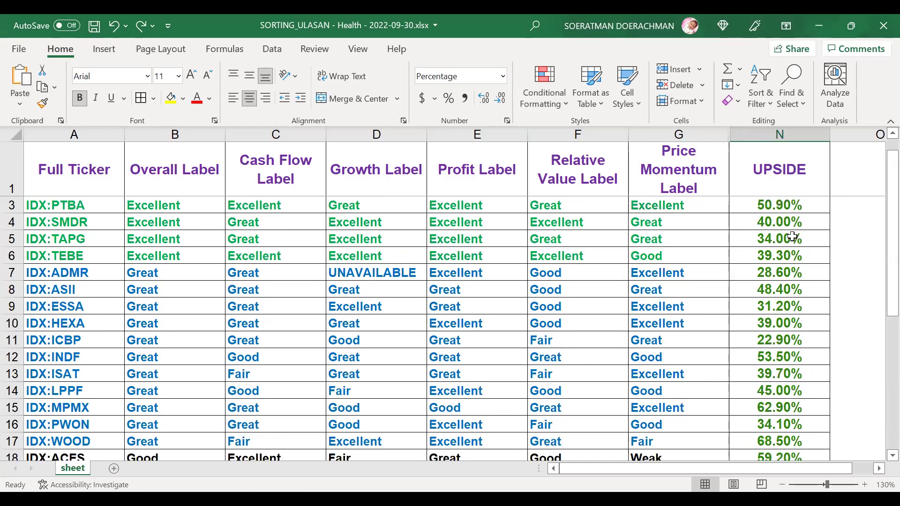